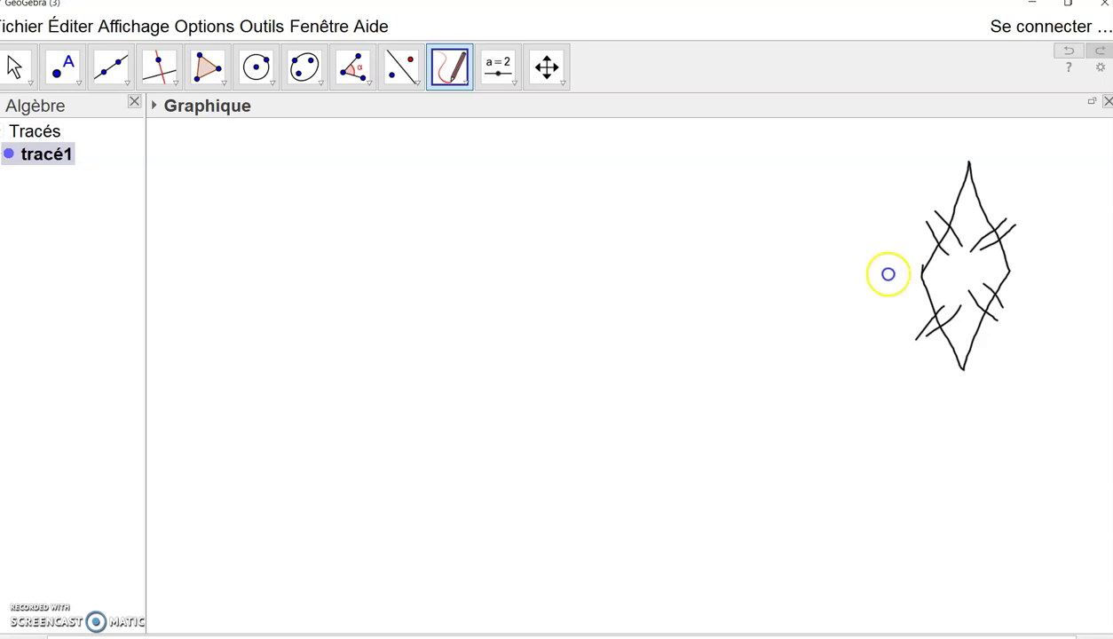
- Label the four vertices of the hand-drawn rhombus A, B, C and D with freehand pen strokes
mouse_move(1000, 177)
mouse_down()
mouse_move(1013, 156)
mouse_move(1009, 173)
mouse_up()
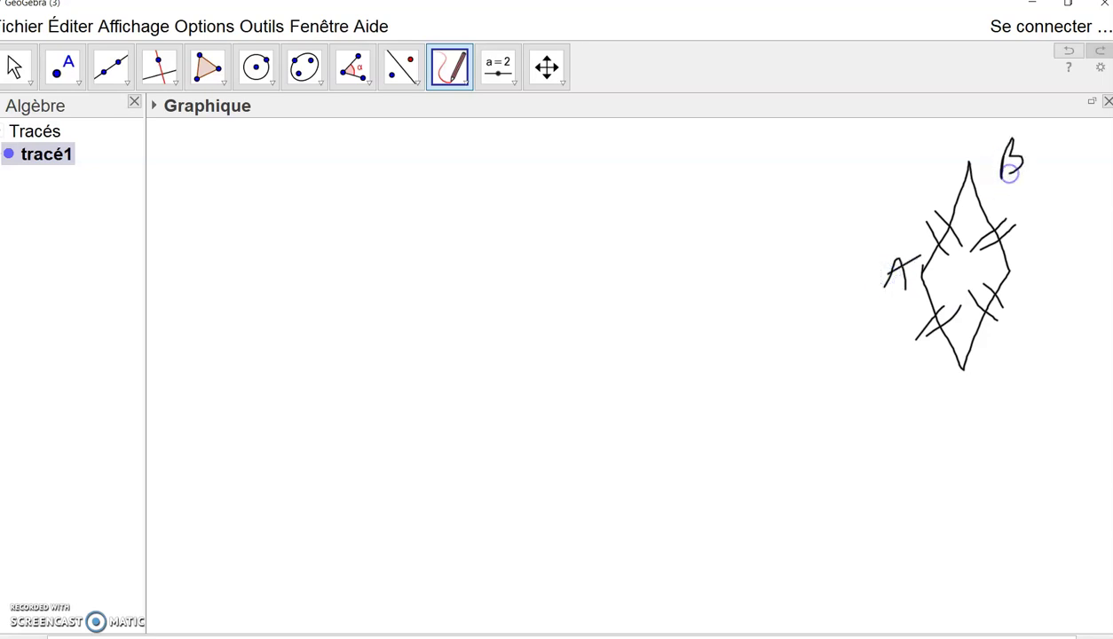
mouse_move(976, 371)
mouse_down()
mouse_move(979, 391)
mouse_move(960, 416)
mouse_up()
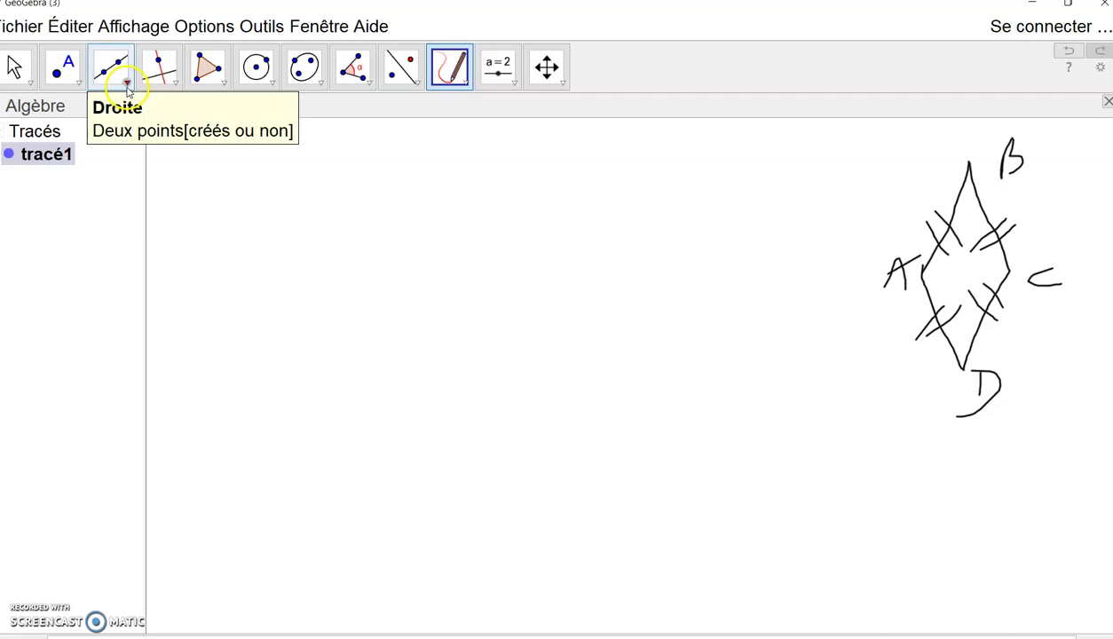
- Draw segment AB from about (6.16, -1.4) up to about (8.92, 3.8) in the empty area beside the sketch
click(128, 84)
click(114, 154)
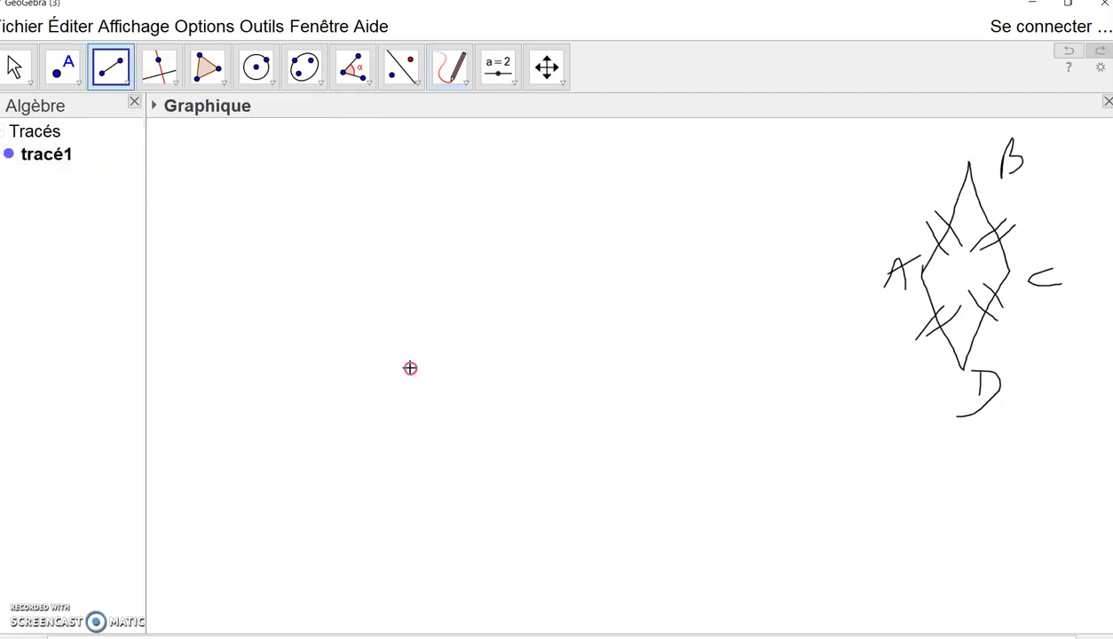
right_click(410, 367)
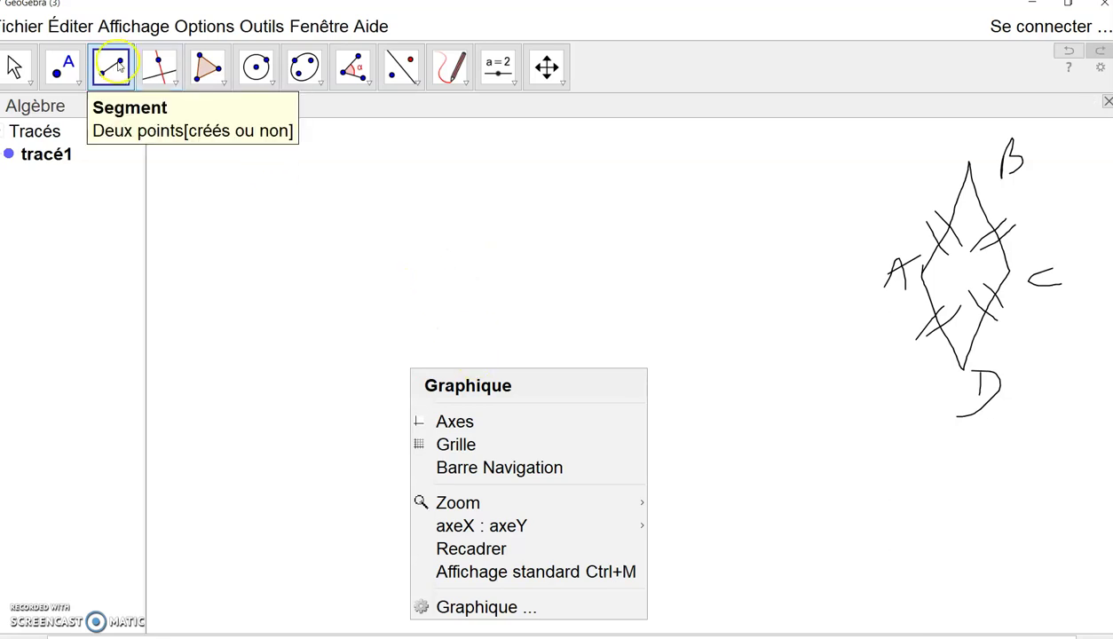
click(118, 67)
click(471, 356)
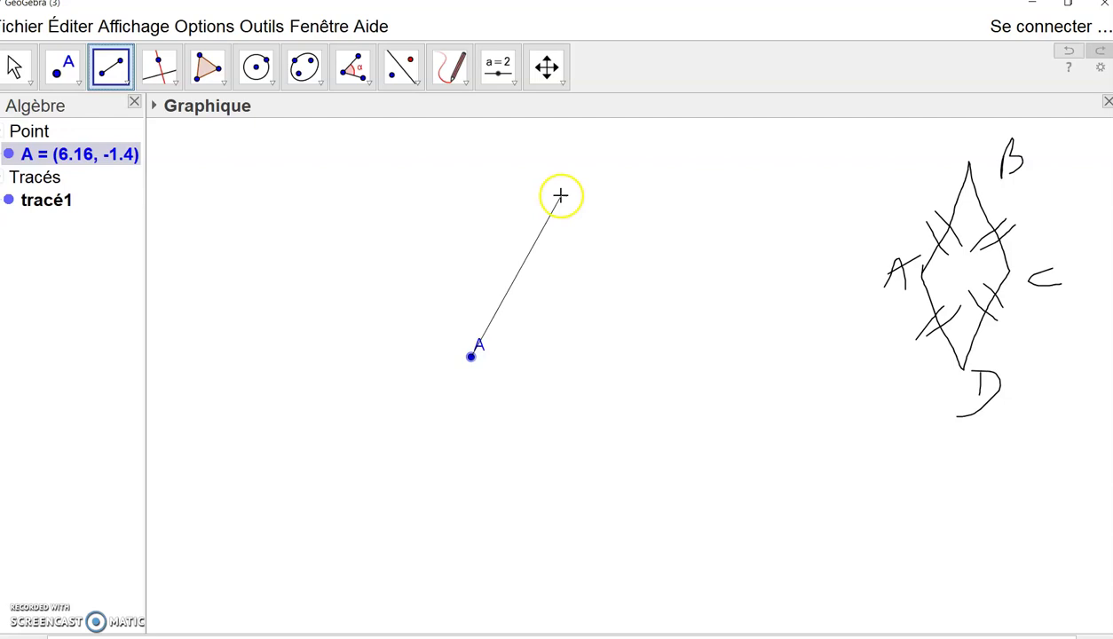
click(557, 195)
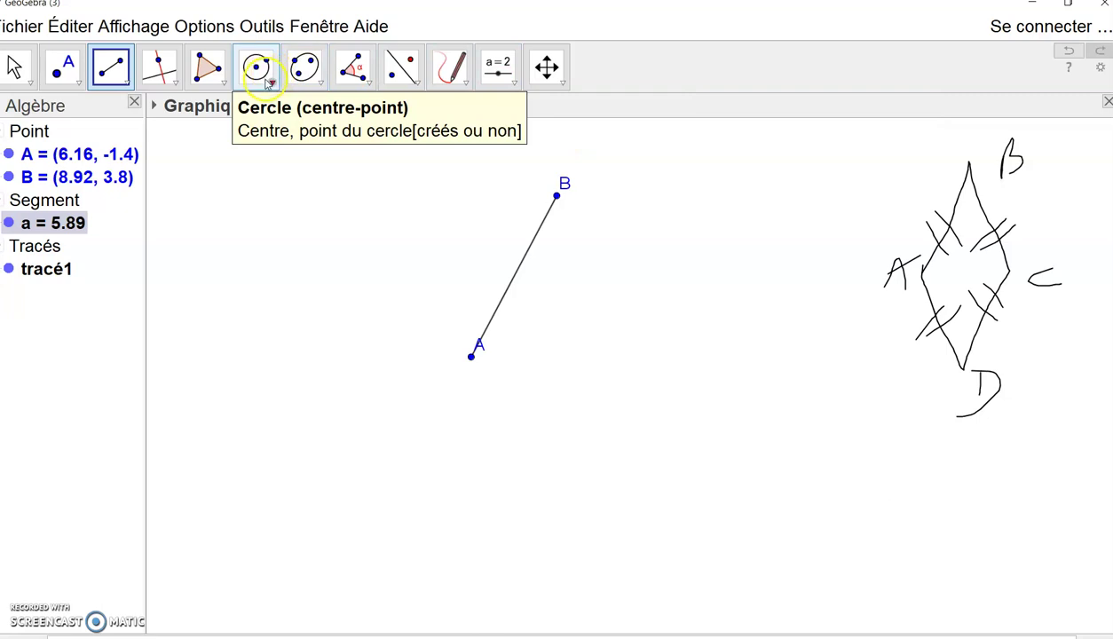
- Draw a circle centred at A that passes through B
click(263, 79)
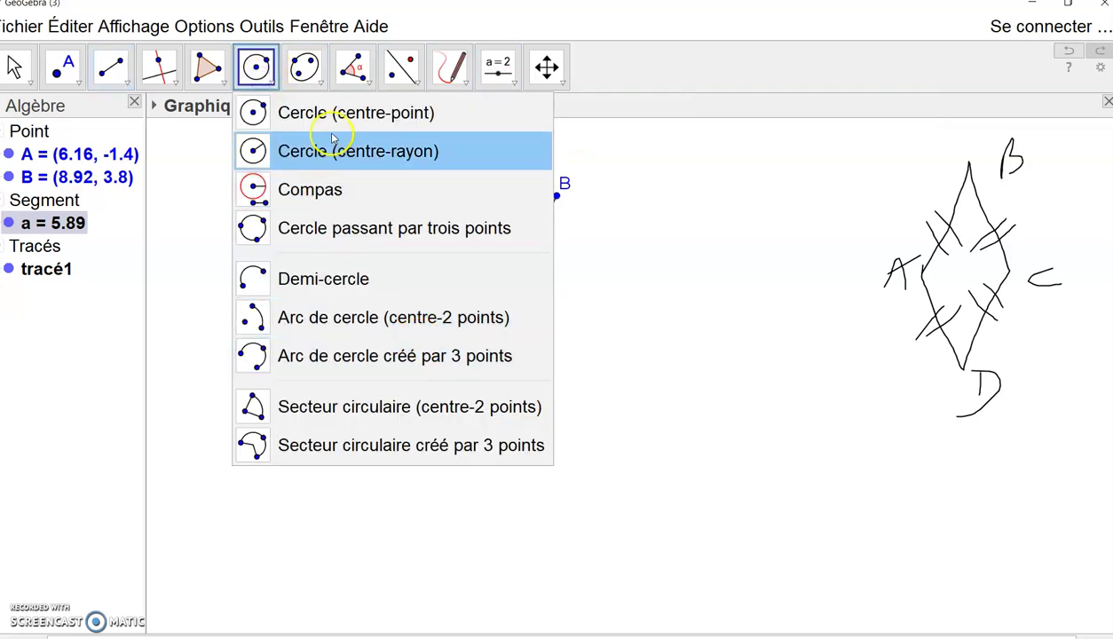
click(336, 116)
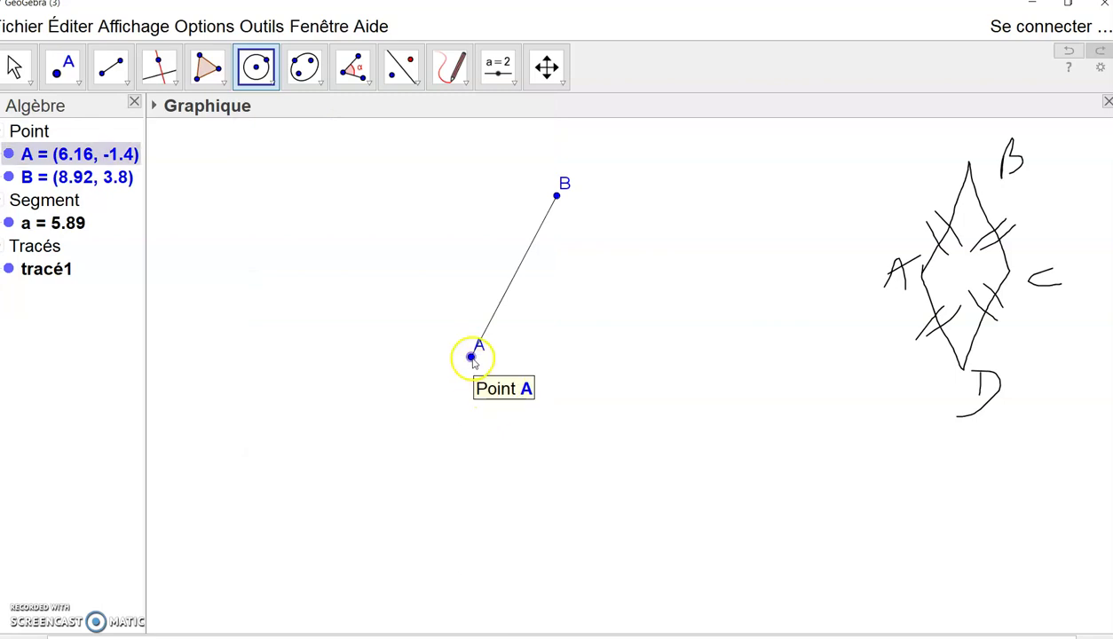
click(472, 356)
click(557, 196)
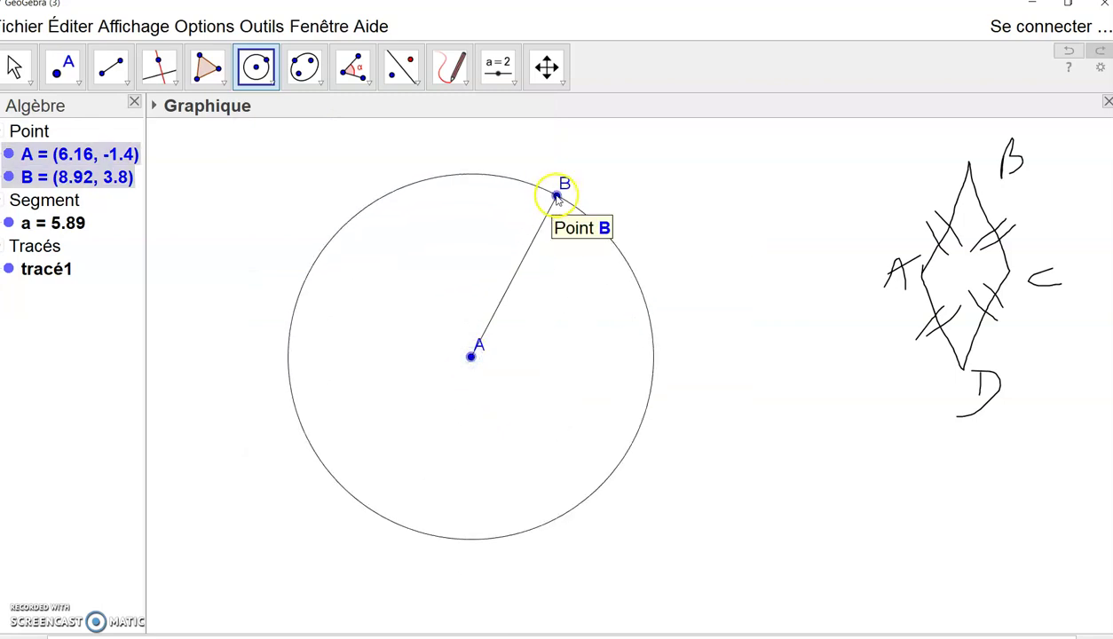
click(556, 196)
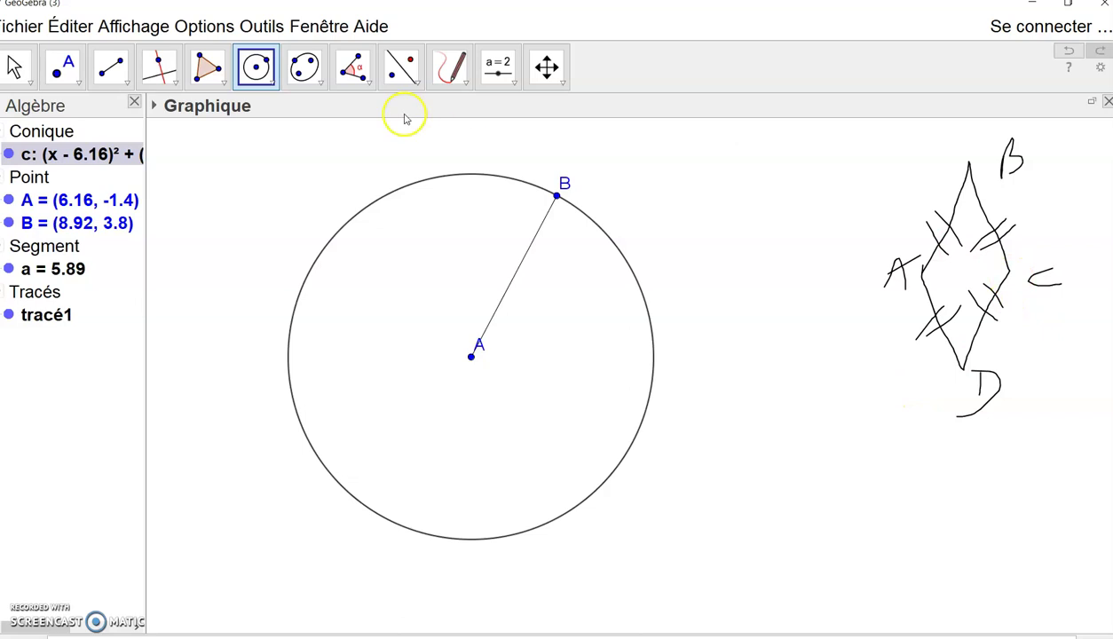
- Use the Compass tool to draw a circle centred at B with segment AB as its radius
click(73, 80)
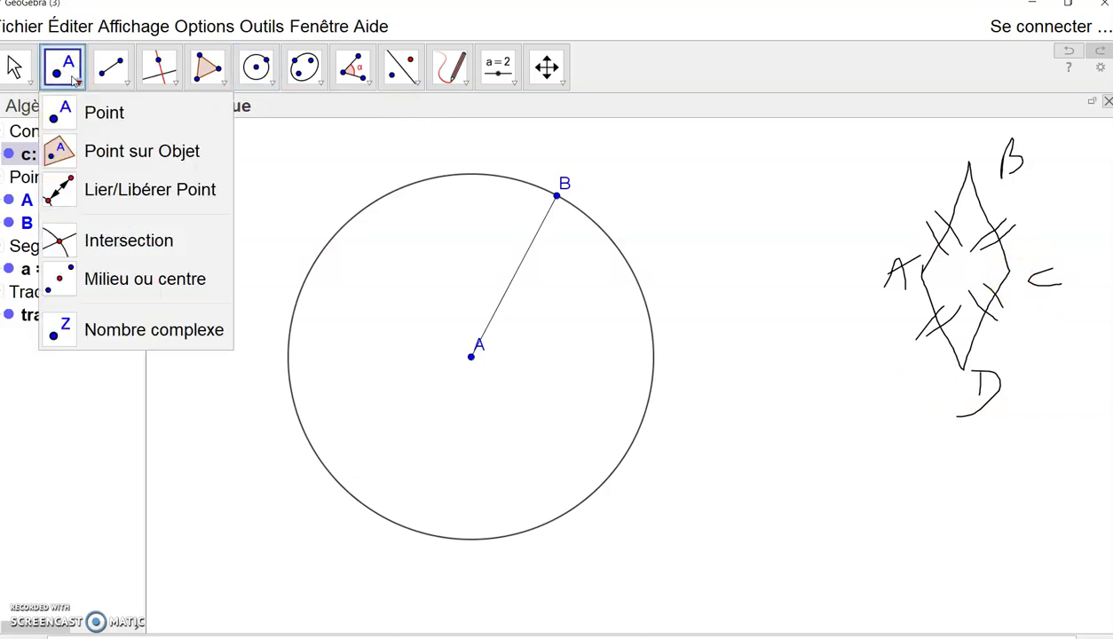
click(255, 67)
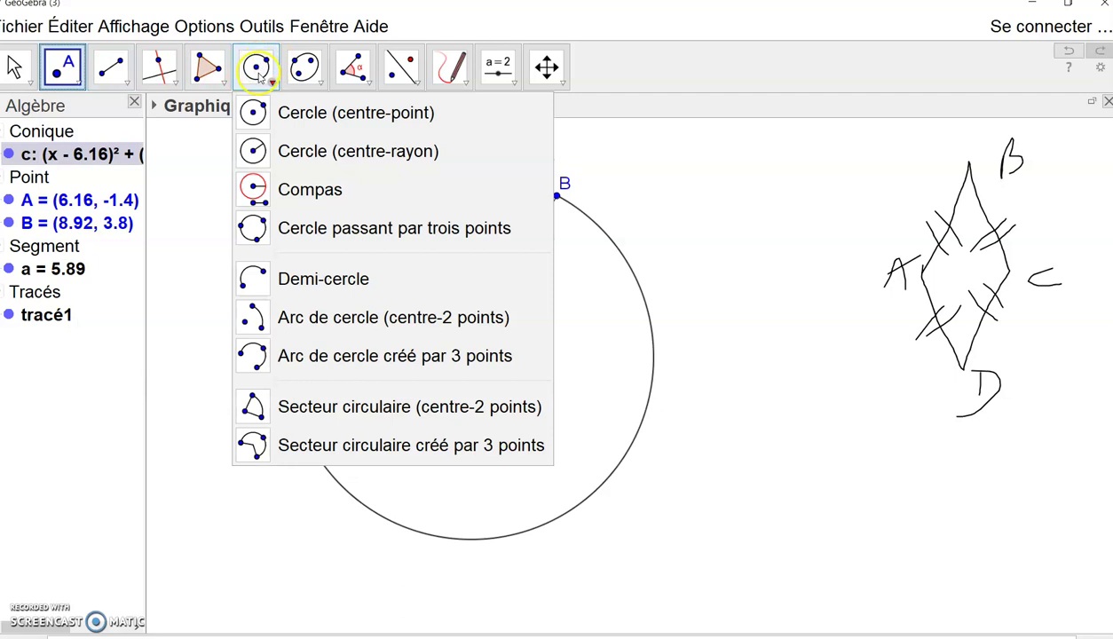
click(255, 189)
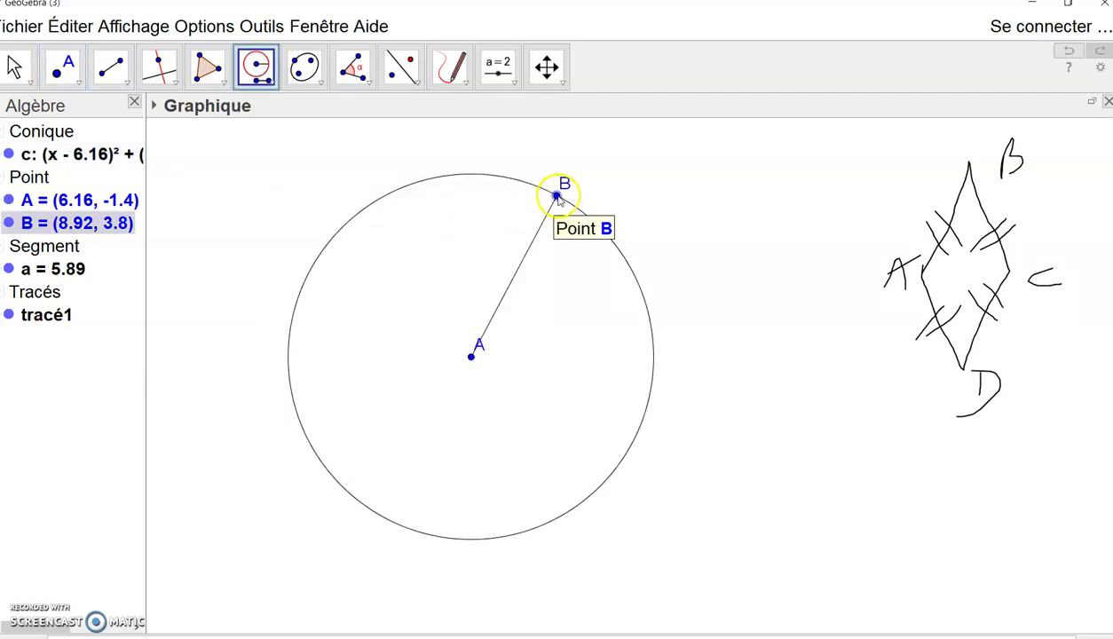
click(557, 196)
click(520, 269)
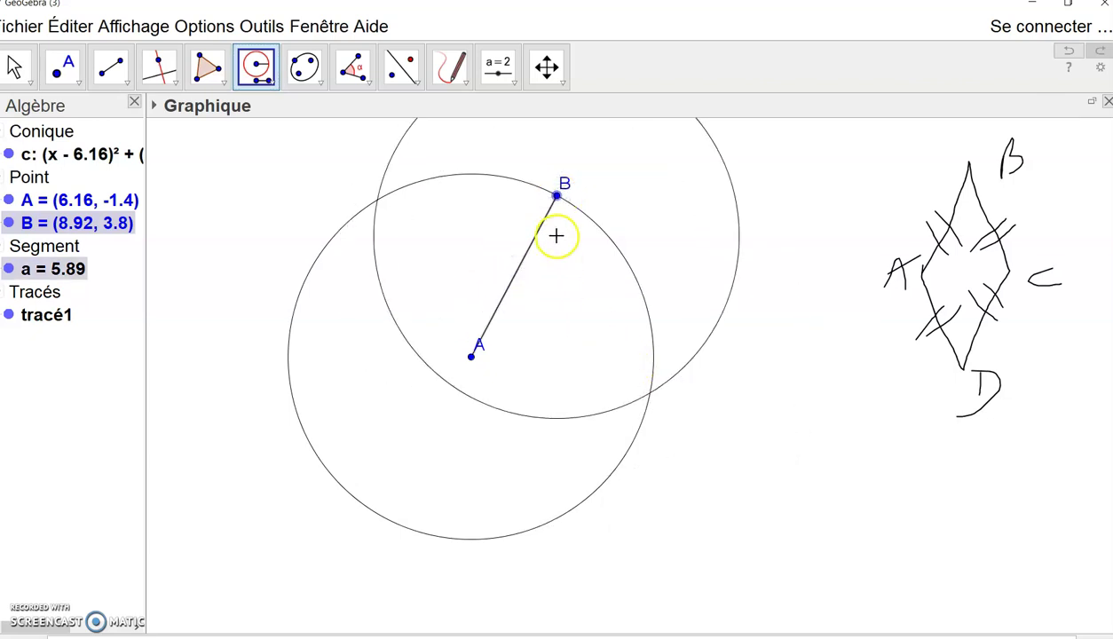
click(557, 196)
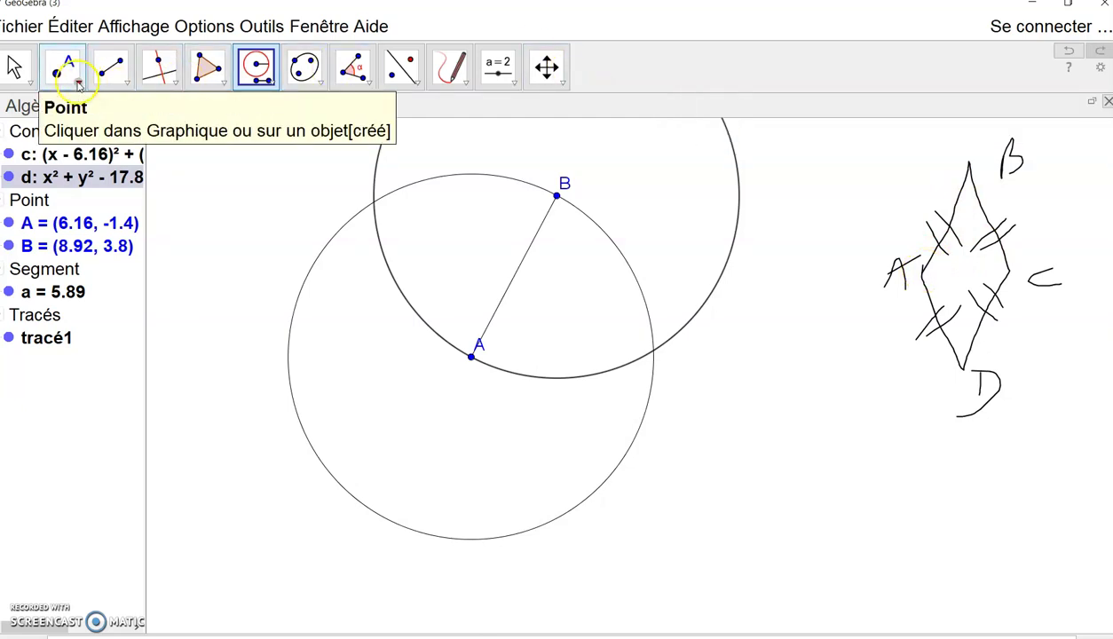
- Place point C on the circle centred at B, inside the circle around A, at about (10.35, -1.9)
click(78, 84)
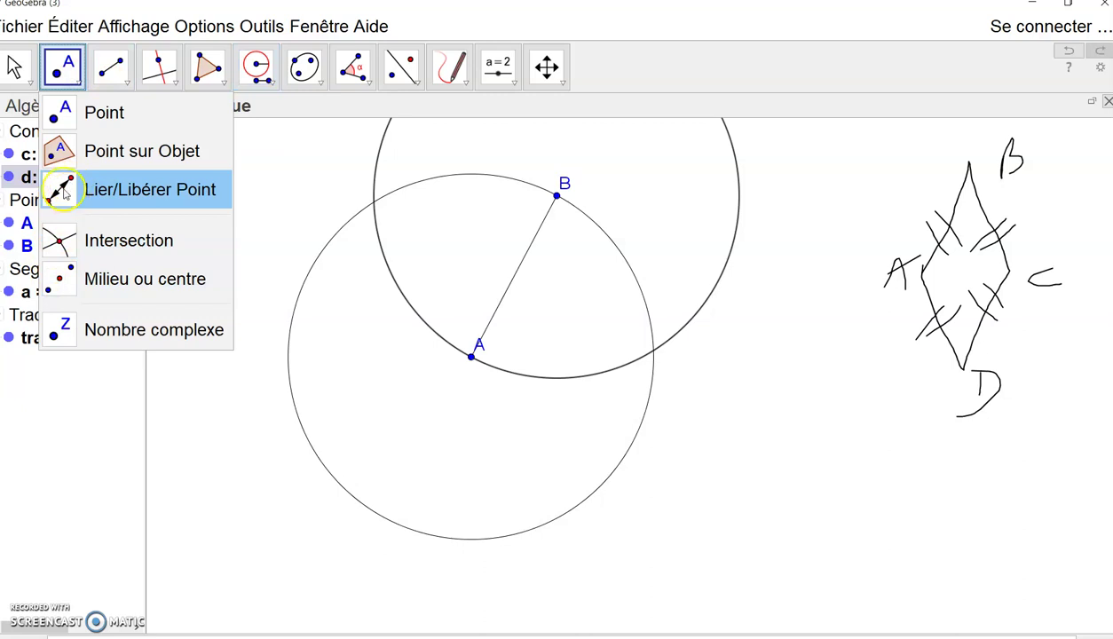
click(64, 152)
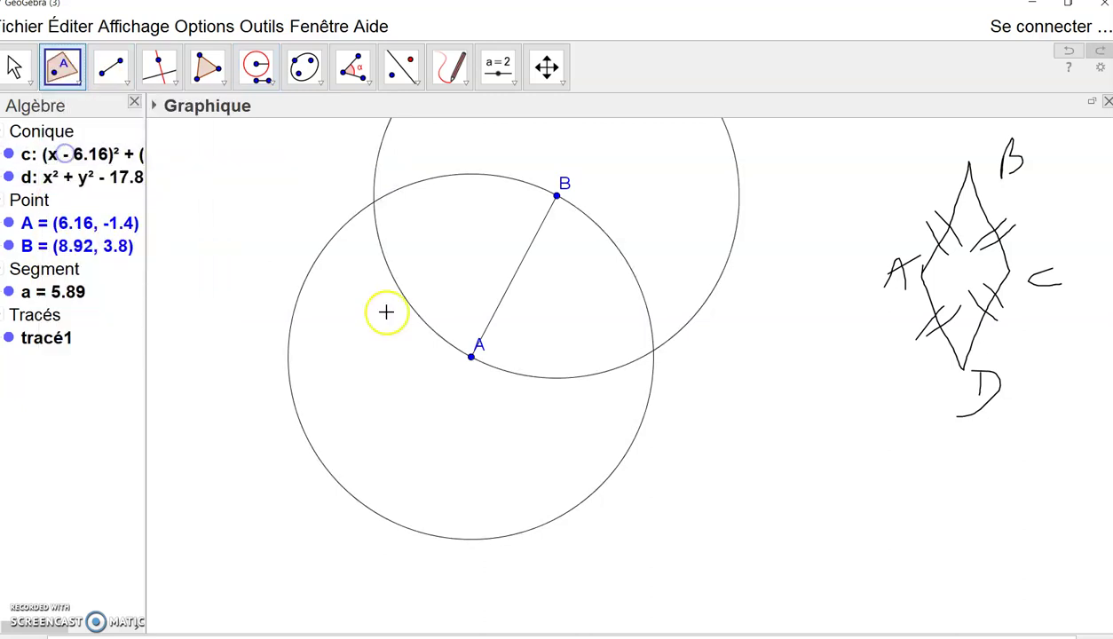
click(600, 372)
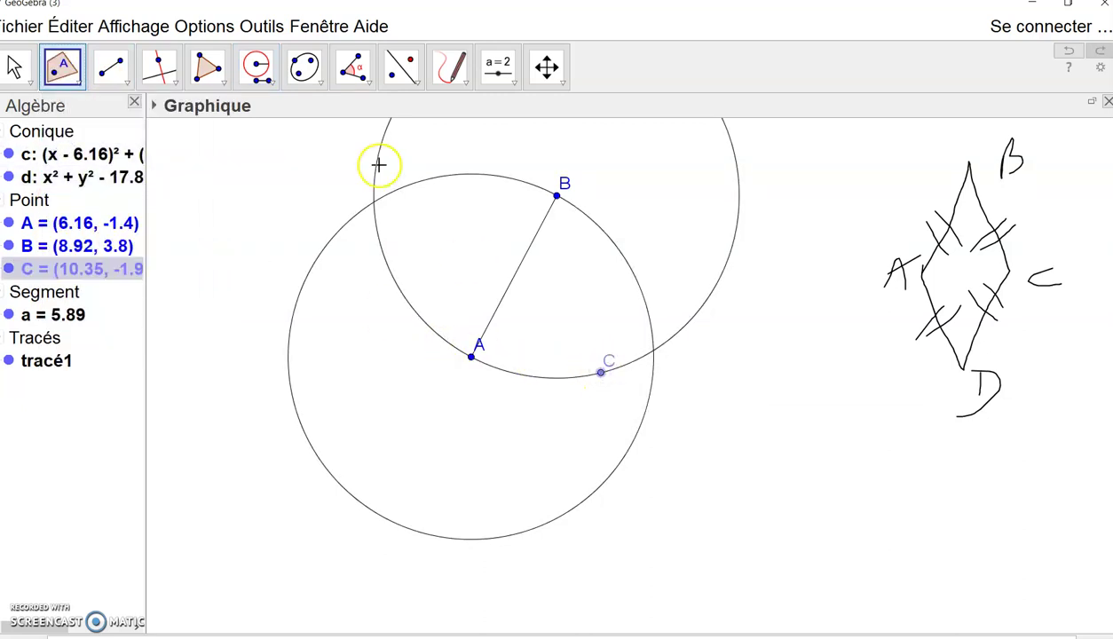
- Join B and C with a segment
click(112, 68)
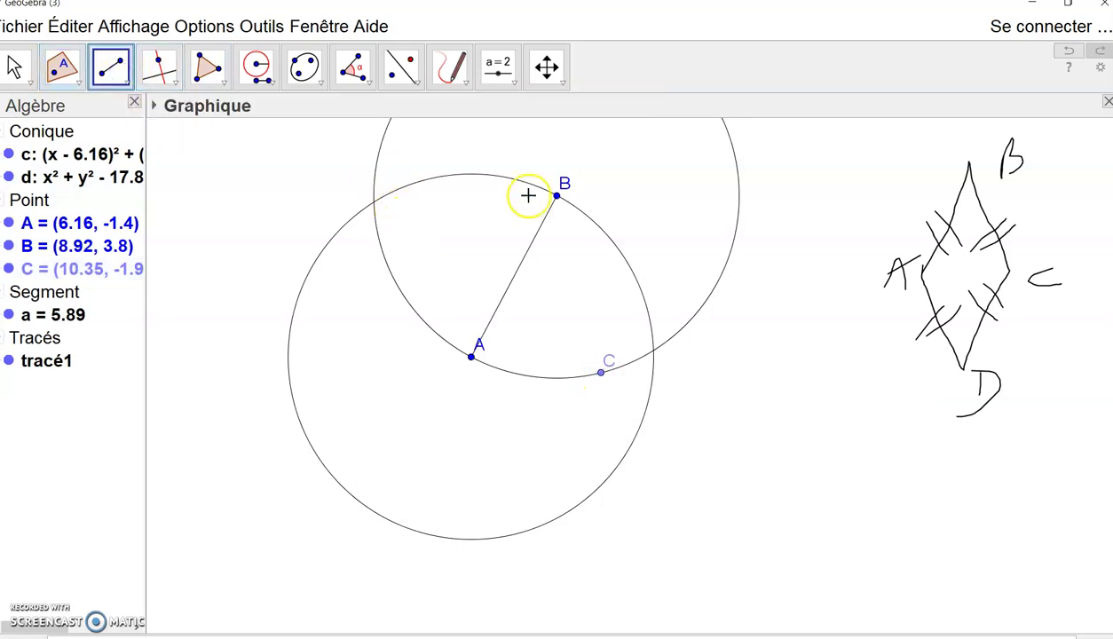
click(556, 195)
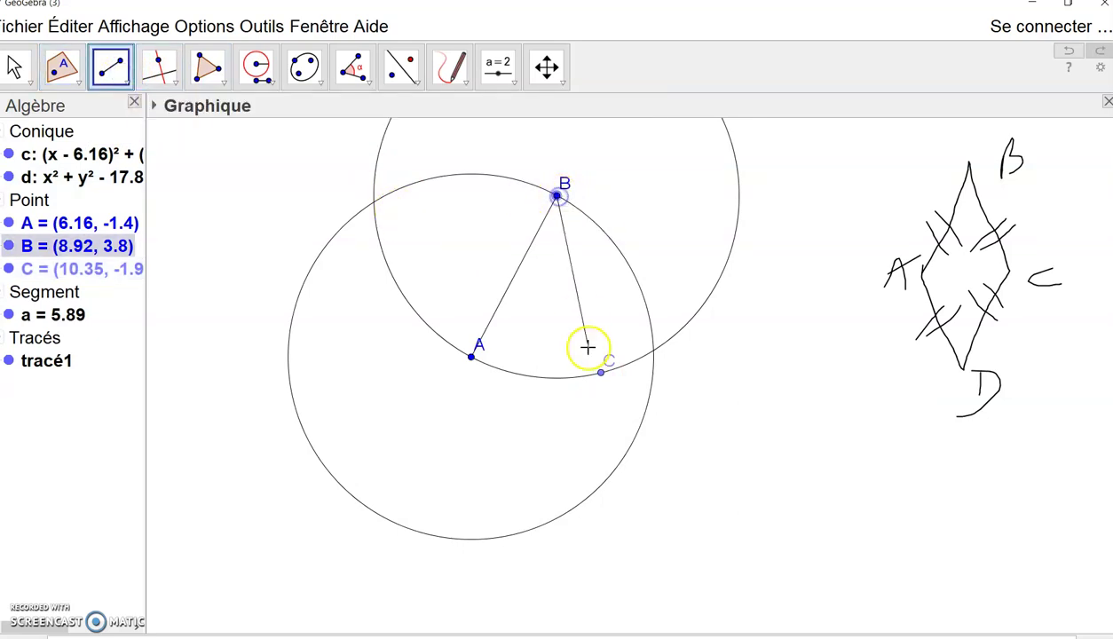
click(600, 373)
click(601, 373)
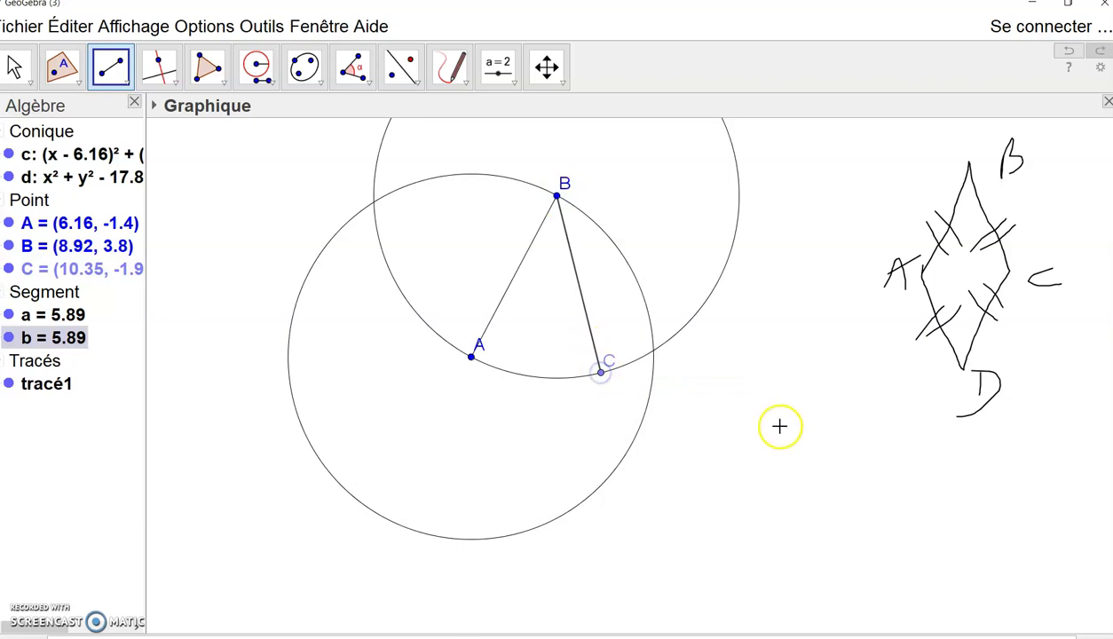
click(883, 366)
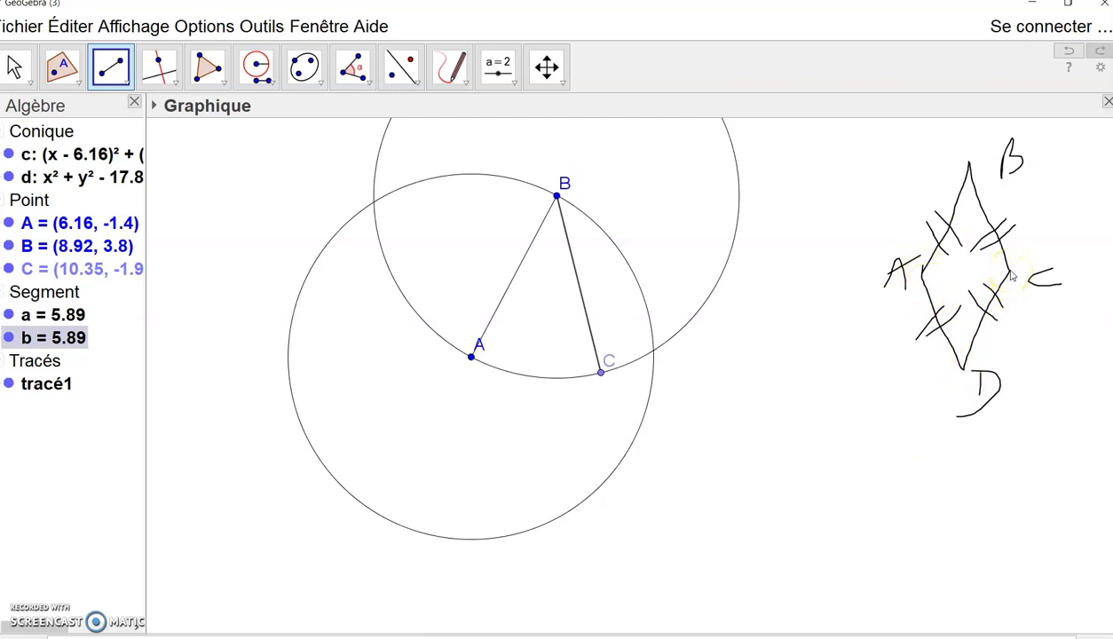
- Draw a circle centred at C that passes through B
click(272, 85)
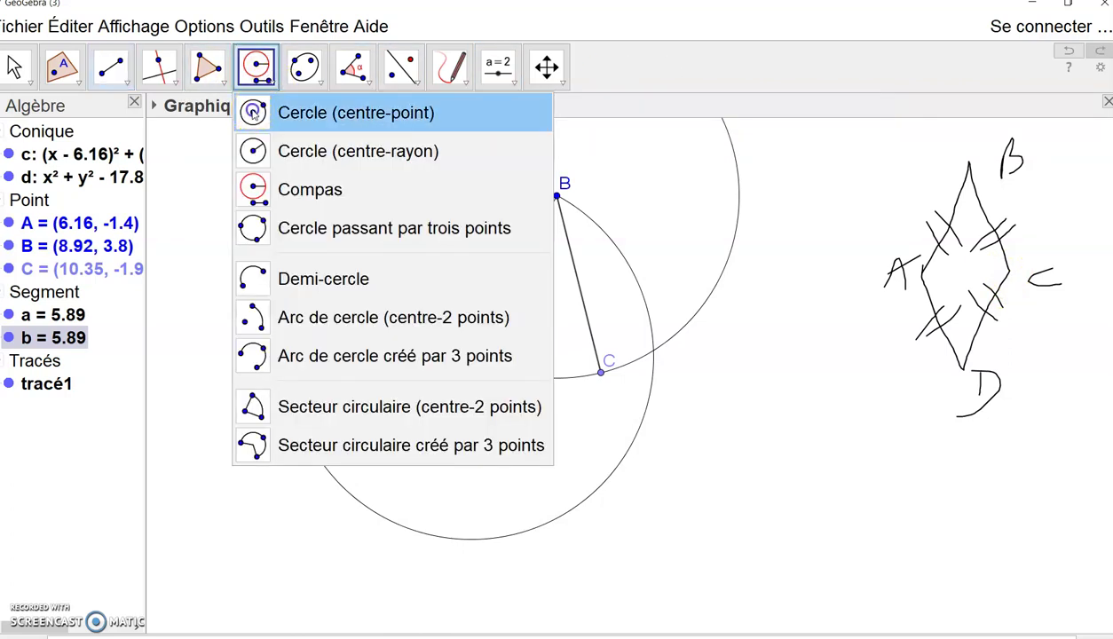
click(253, 111)
click(600, 372)
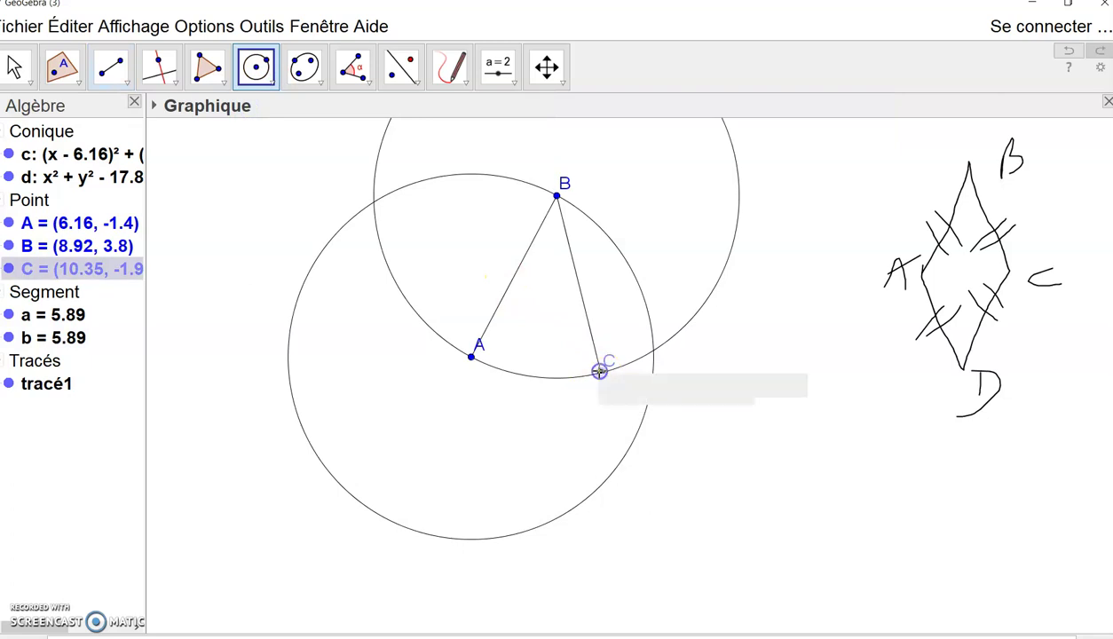
click(557, 196)
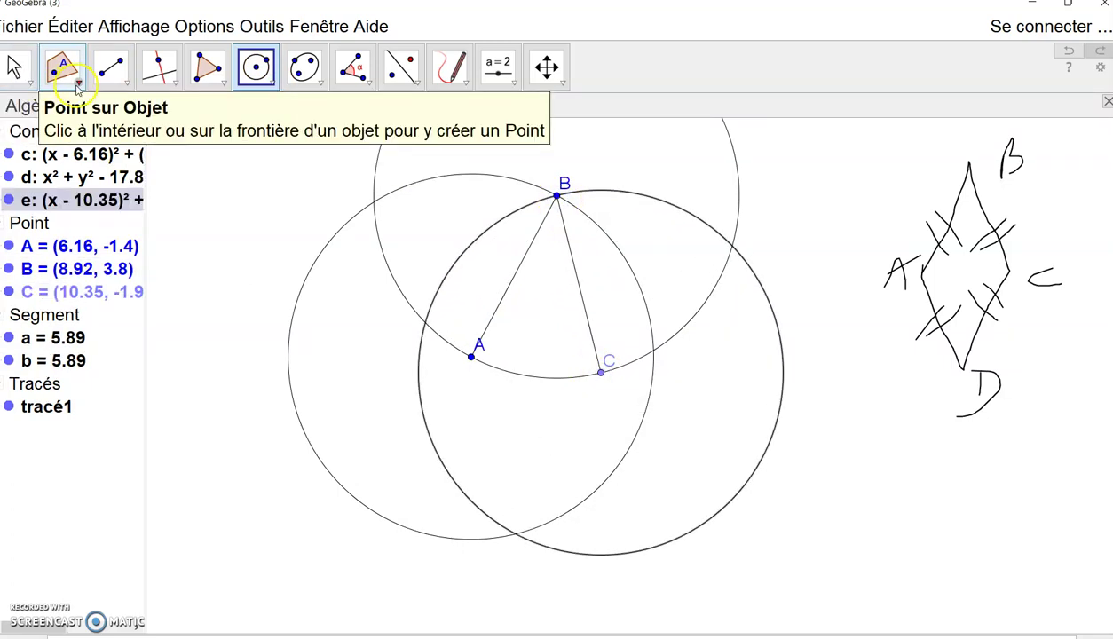
- Create intersection point D where the circles centred at A and C cross opposite B
click(78, 87)
click(129, 238)
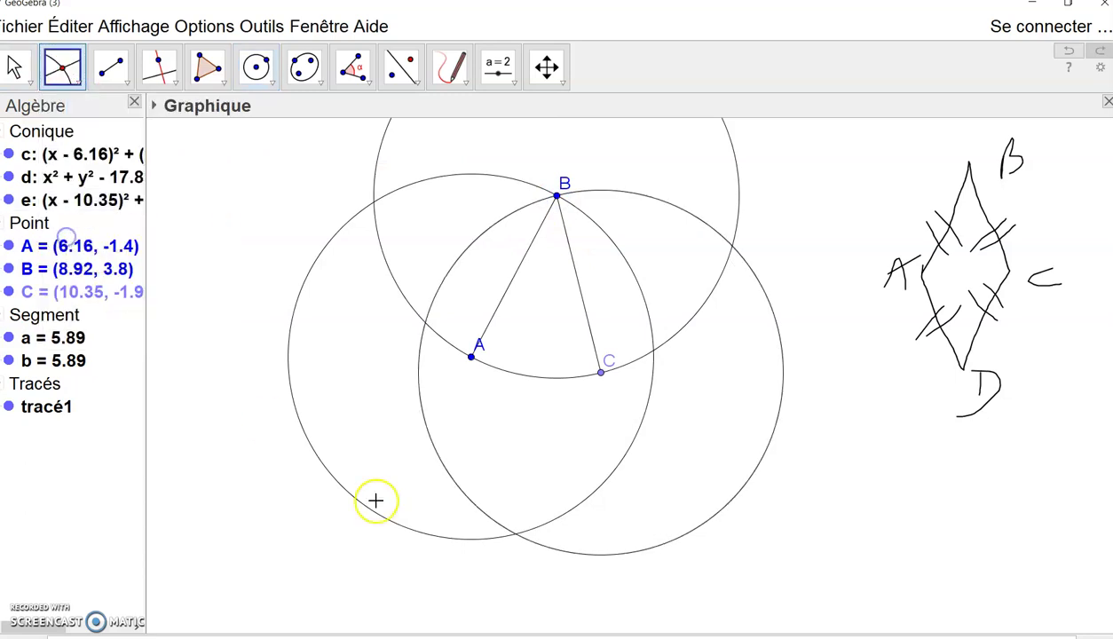
click(515, 535)
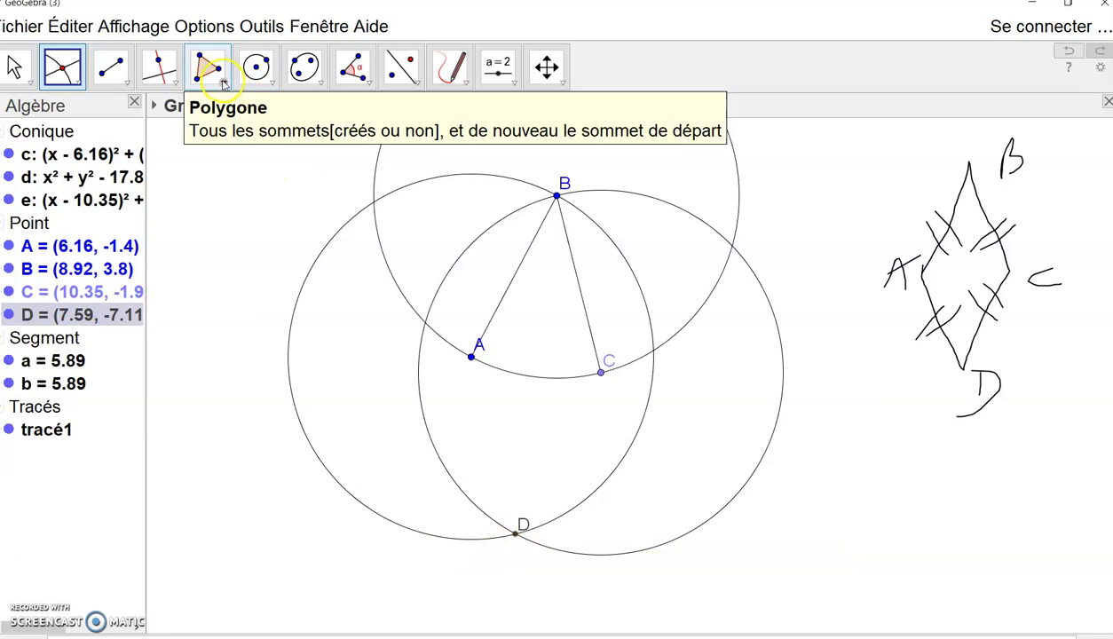
- Create the closed polygon ABCD through the four construction points
click(207, 69)
click(471, 356)
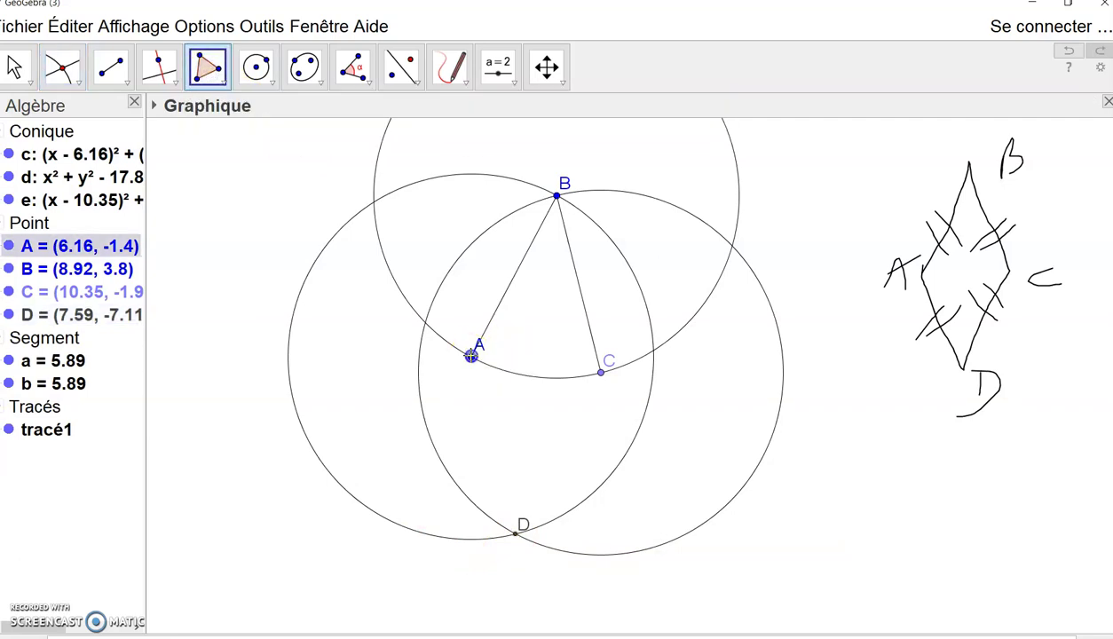
click(556, 194)
click(600, 372)
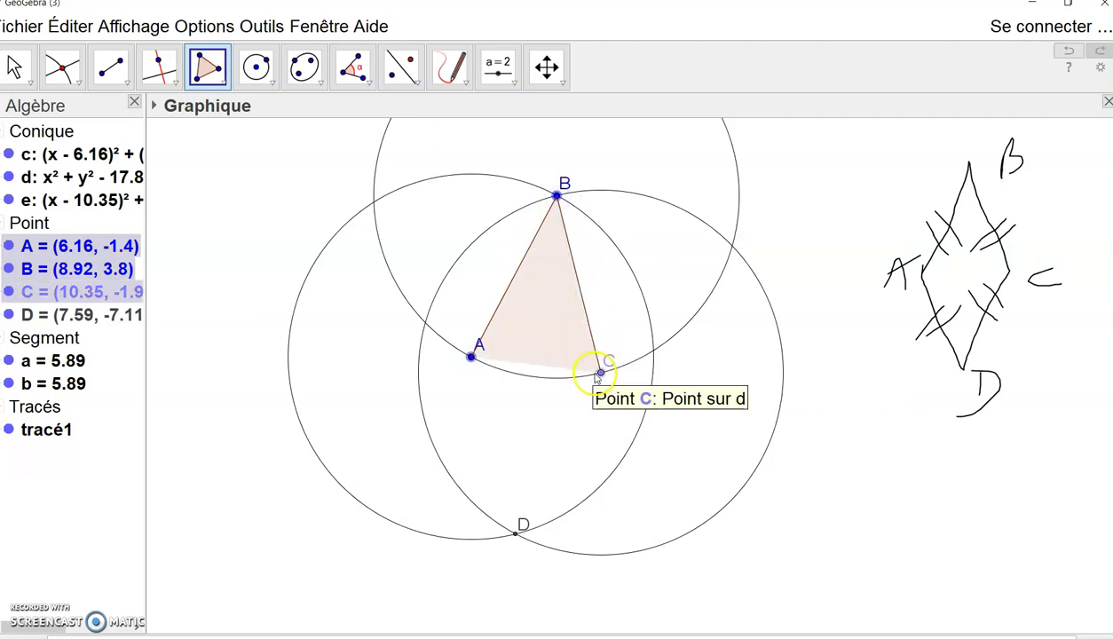
click(515, 533)
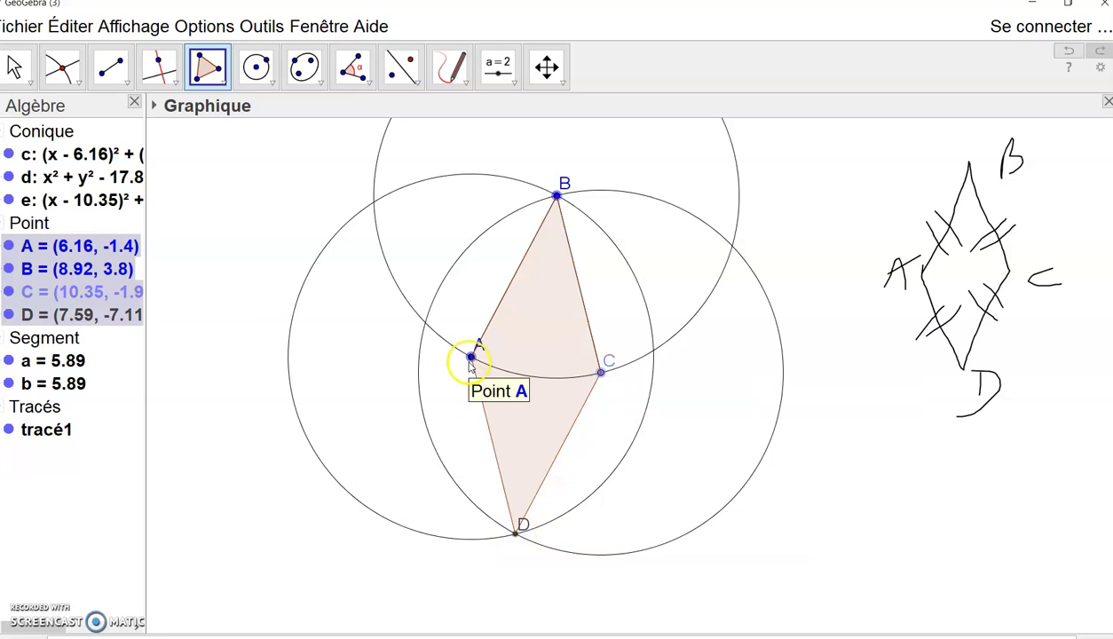
click(471, 355)
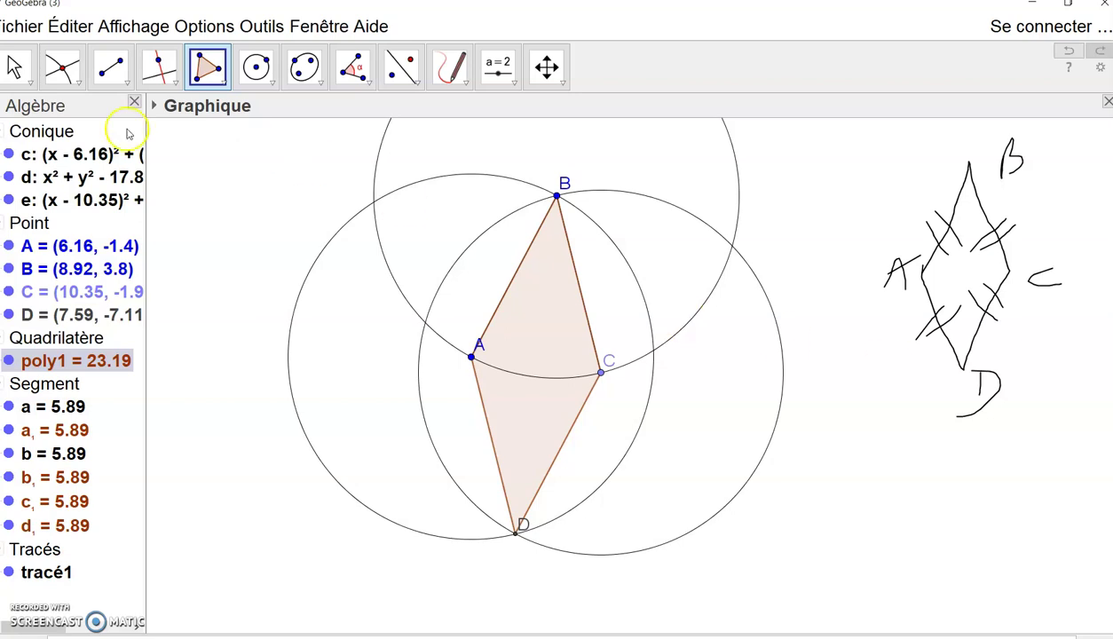
- Reshape the rhombus by moving C to about (11.6, -1.44), A to about (8.44, -2.56) and B to about (9.3, 2)
click(15, 69)
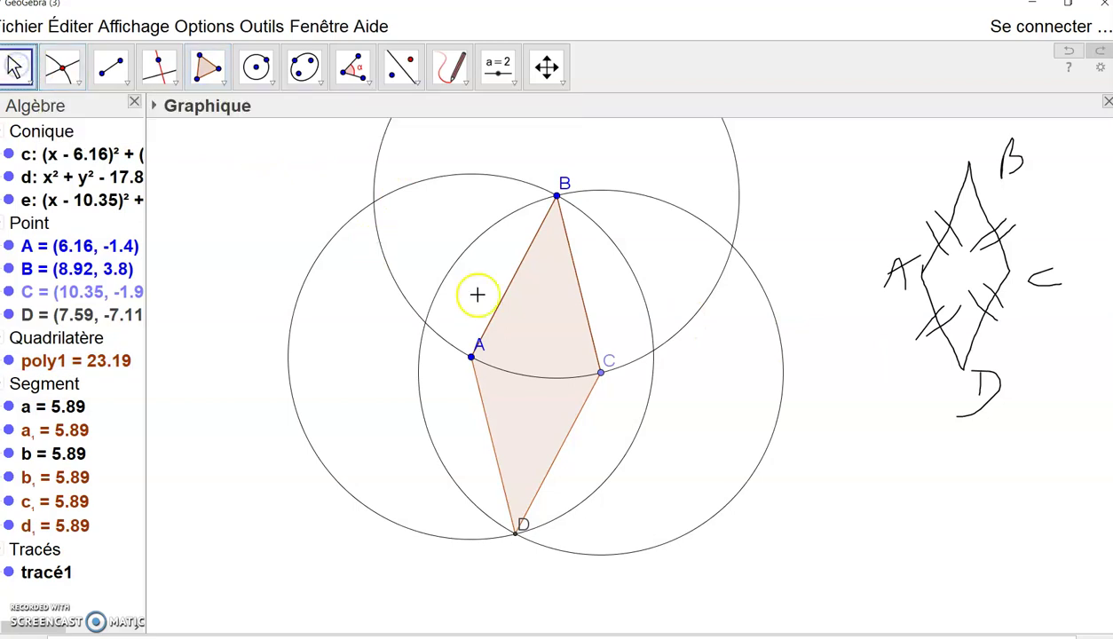
drag(600, 373, 640, 367)
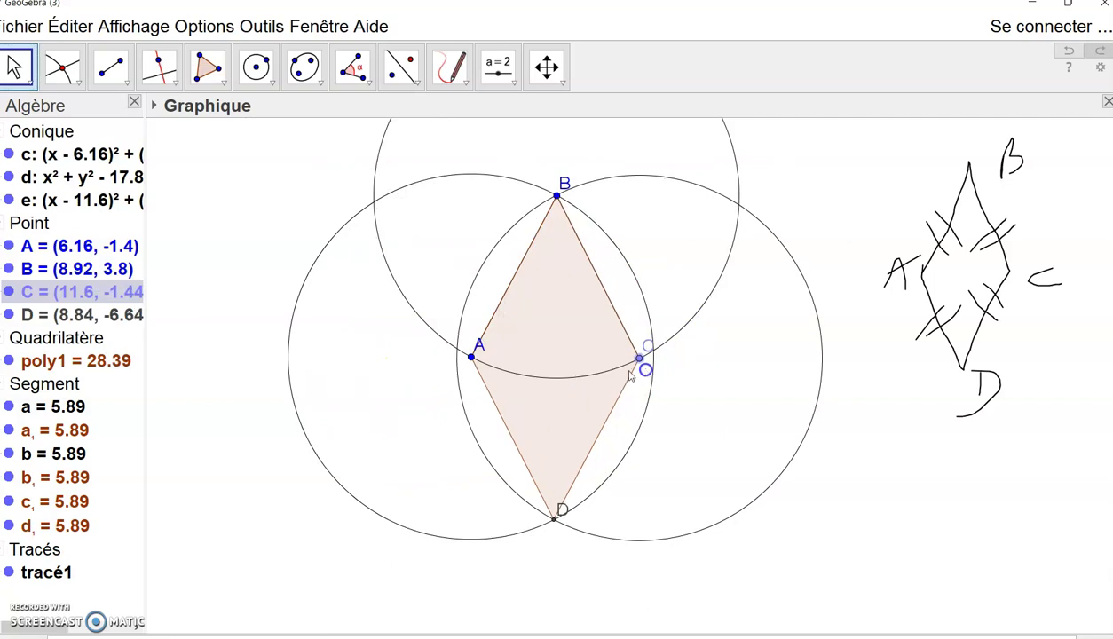
drag(469, 361, 543, 391)
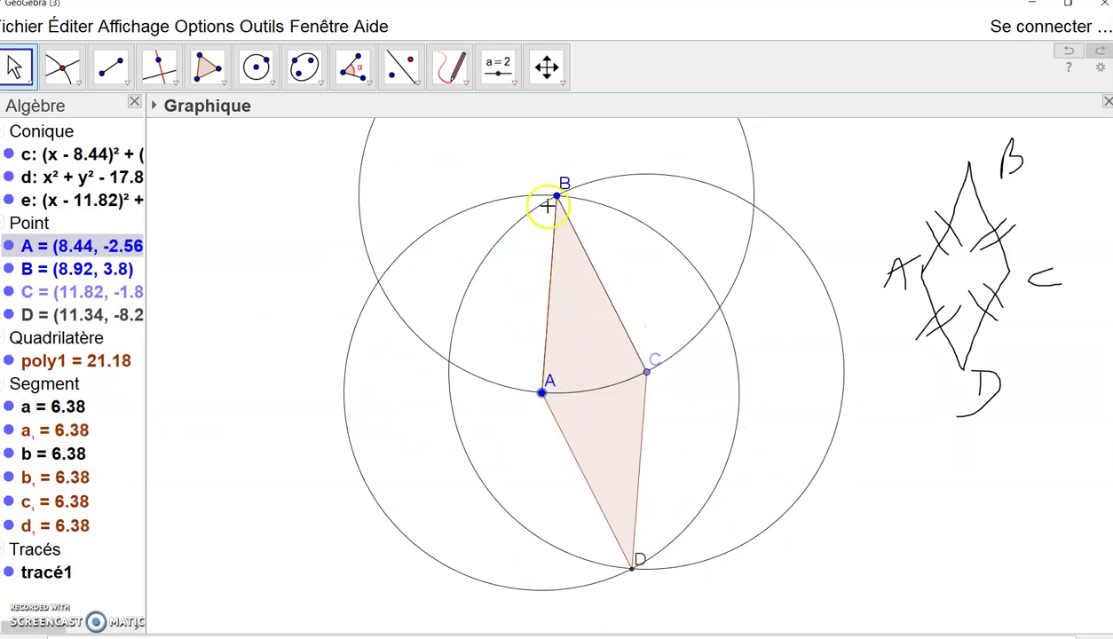
drag(562, 188, 569, 252)
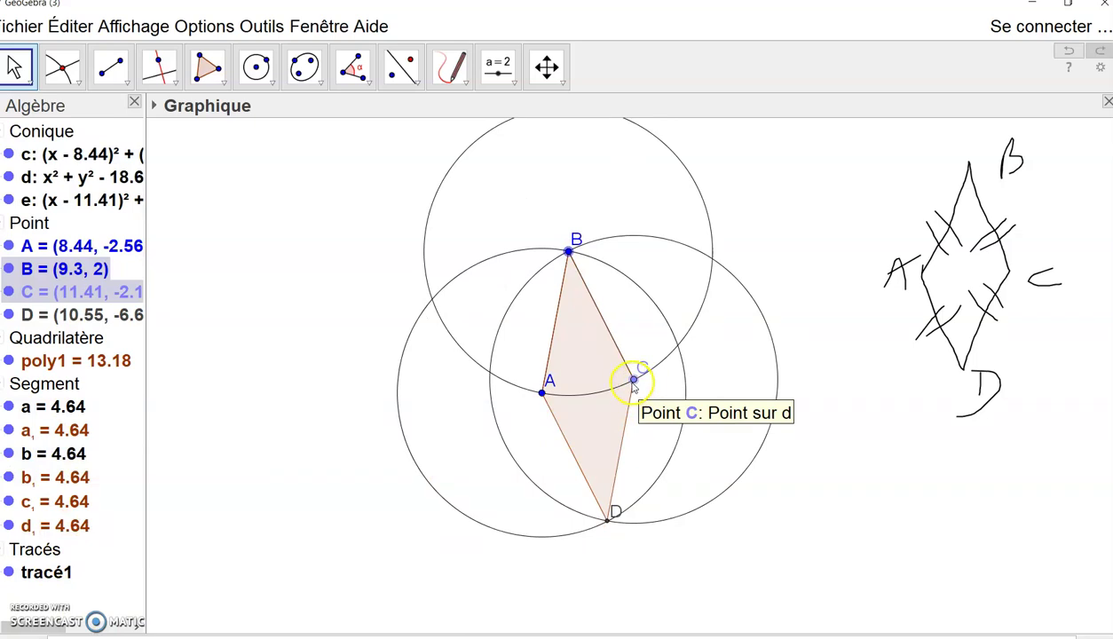
- Test the construction by moving C around the circle centred at B, ending at about (11.04, -2.3)
drag(632, 380, 623, 157)
drag(619, 154, 724, 287)
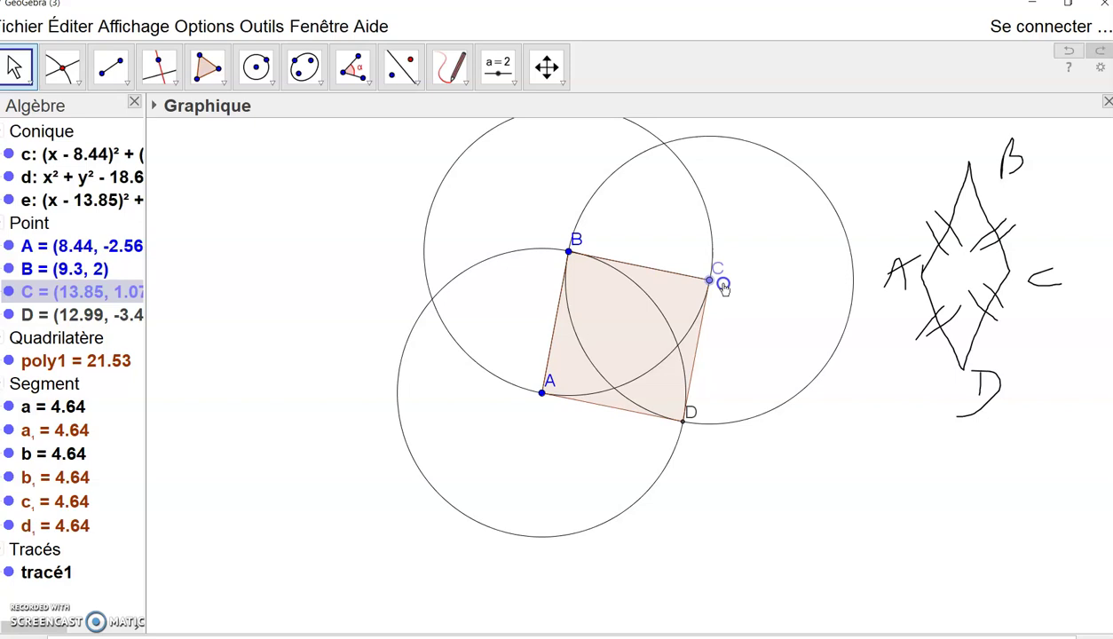
drag(724, 288, 664, 492)
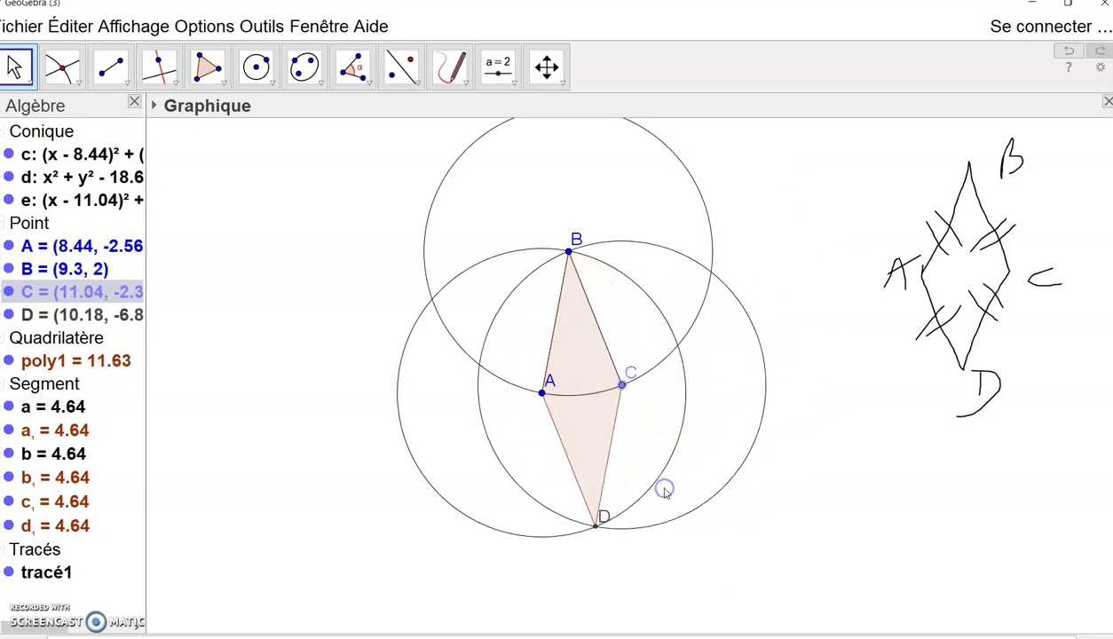